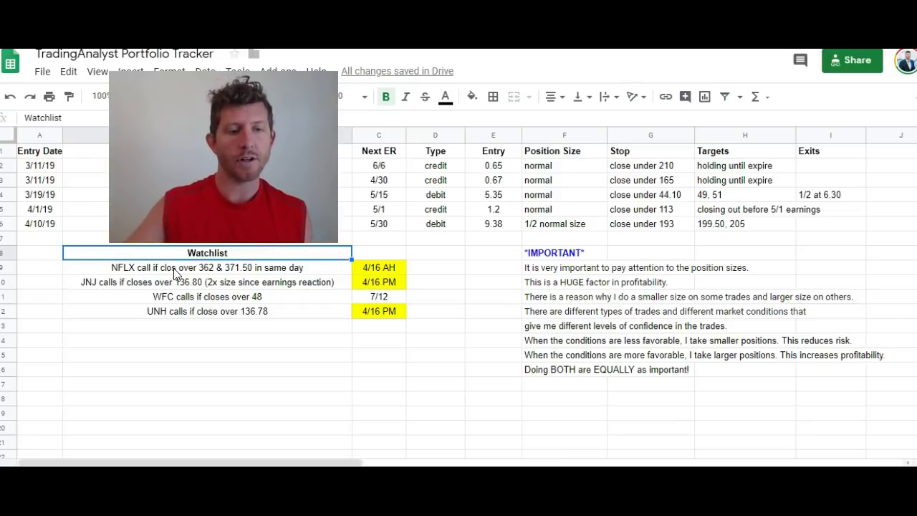
Step: Correct the misspelled "clos" to "close" in the NFLX watchlist entry
left_click(174, 273)
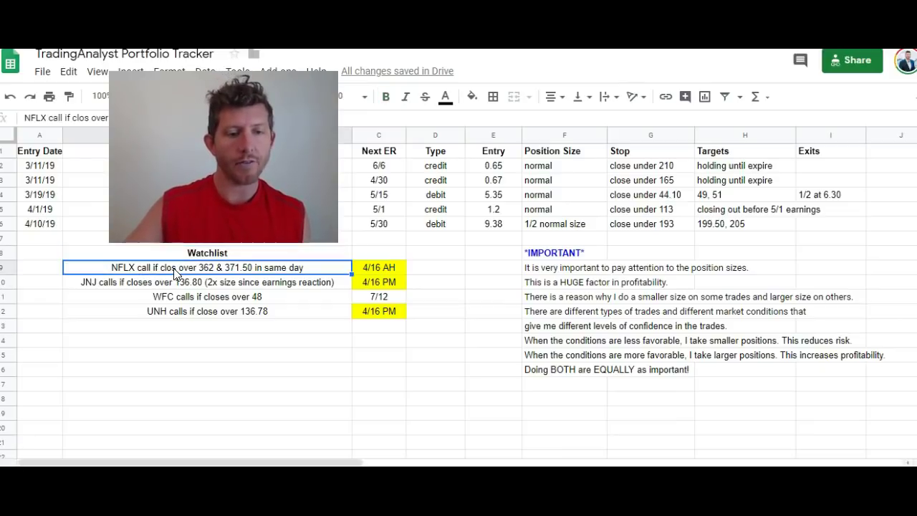
left_click(90, 123)
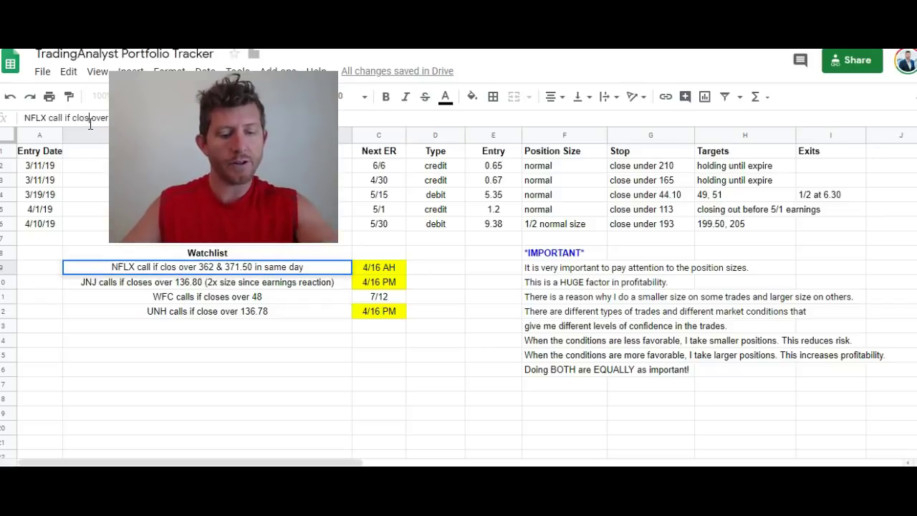
type("e")
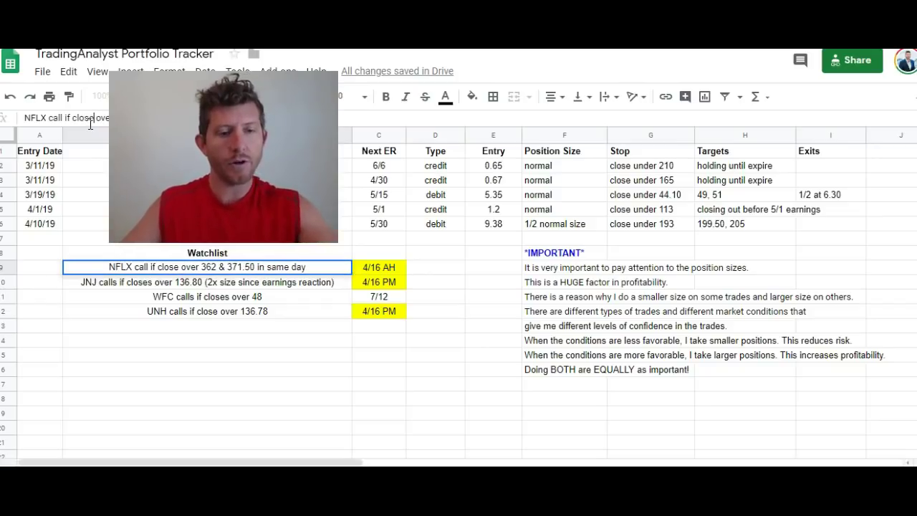
key("Return")
Step: Switch to the NFLX daily chart and examine its recent candles against the 360.42 and 372.40 horizontal levels
left_click(193, 270)
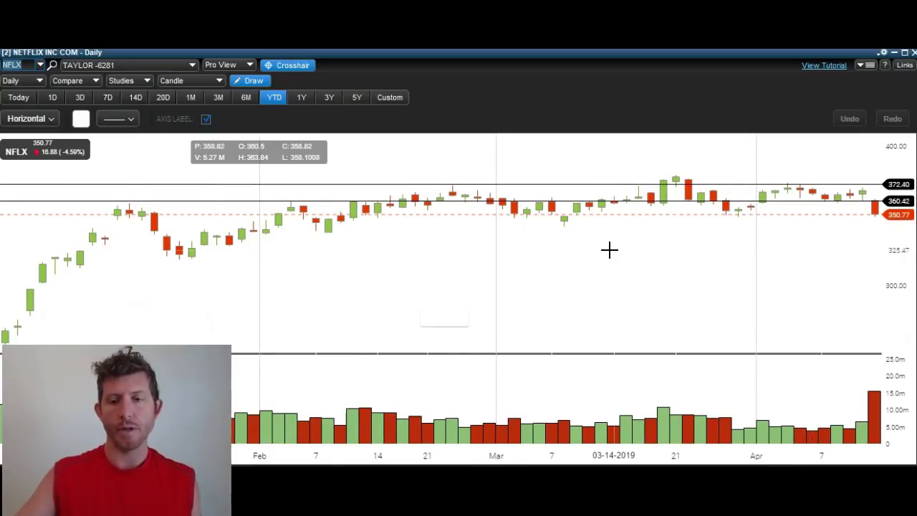
scroll(609, 250, "down", 3)
scroll(609, 250, "down", 3)
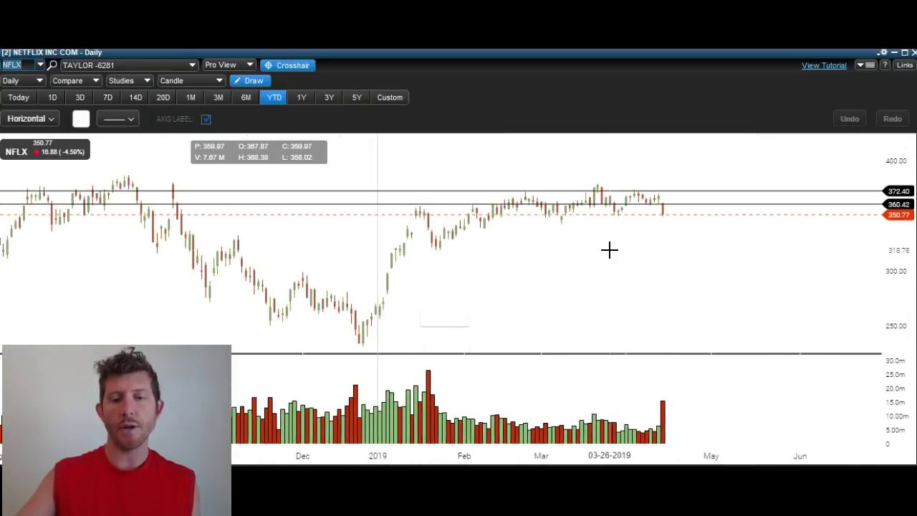
scroll(609, 249, "up", 3)
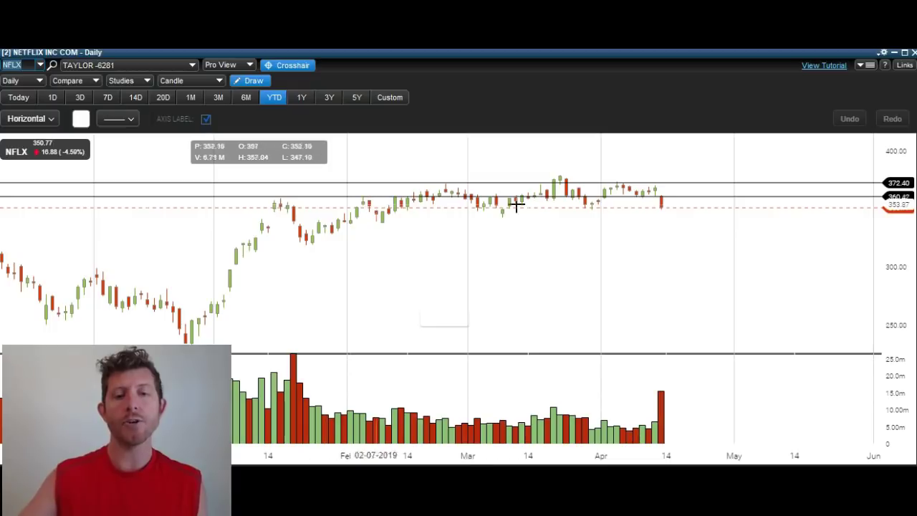
left_click(659, 202)
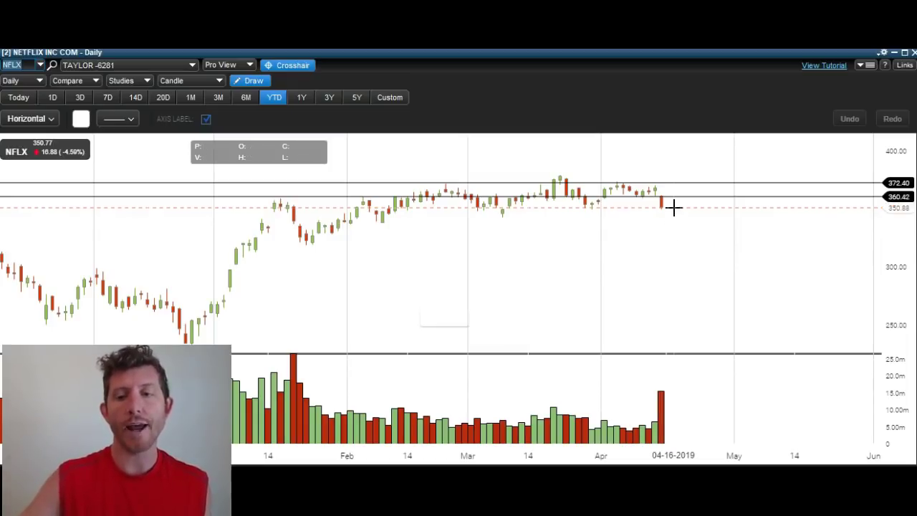
mouse_move(661, 185)
left_mouse_down()
mouse_move(648, 180)
mouse_move(669, 186)
mouse_move(645, 187)
left_mouse_up()
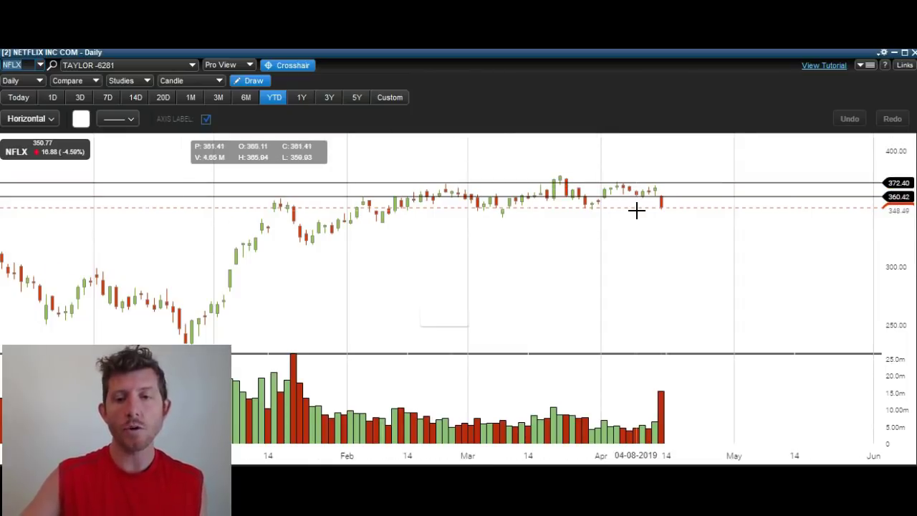
scroll(637, 210, "up", 2)
scroll(637, 211, "up", 3)
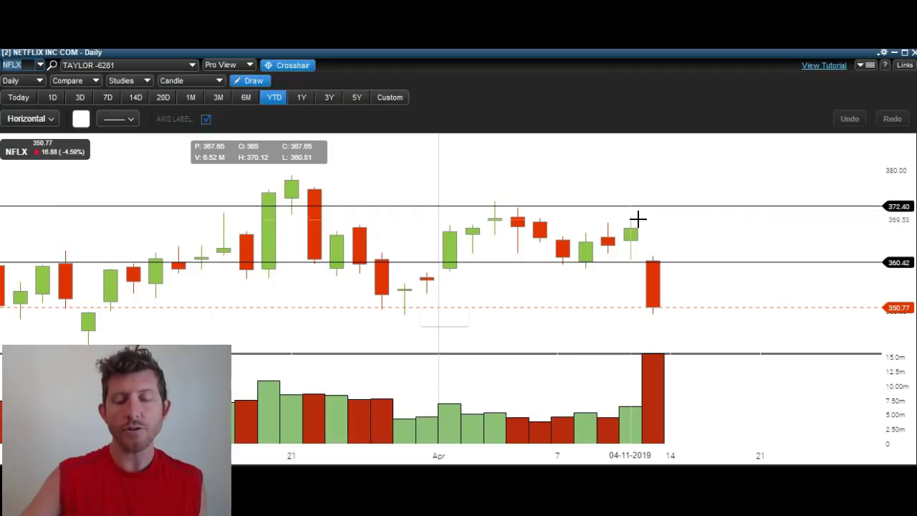
scroll(638, 219, "down", 1)
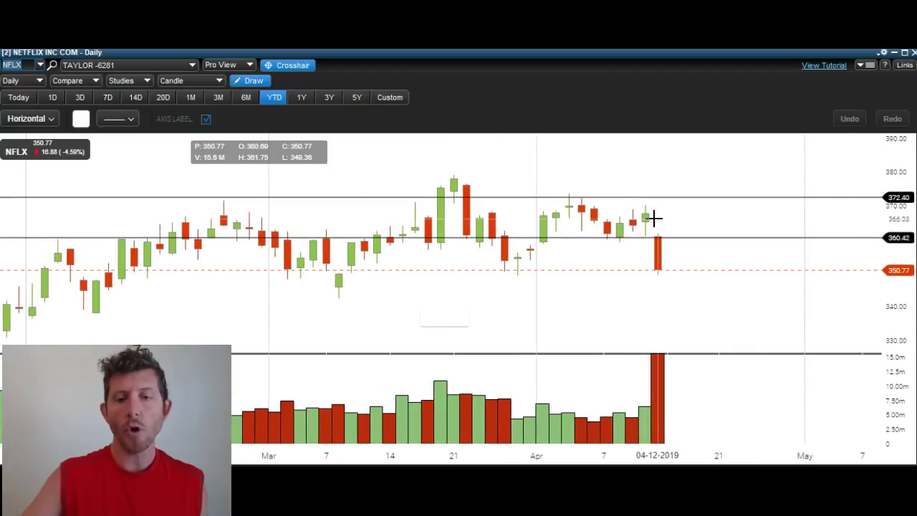
mouse_move(653, 231)
left_mouse_down()
mouse_move(666, 238)
mouse_move(658, 231)
left_mouse_up()
left_click_drag(656, 197, 655, 201)
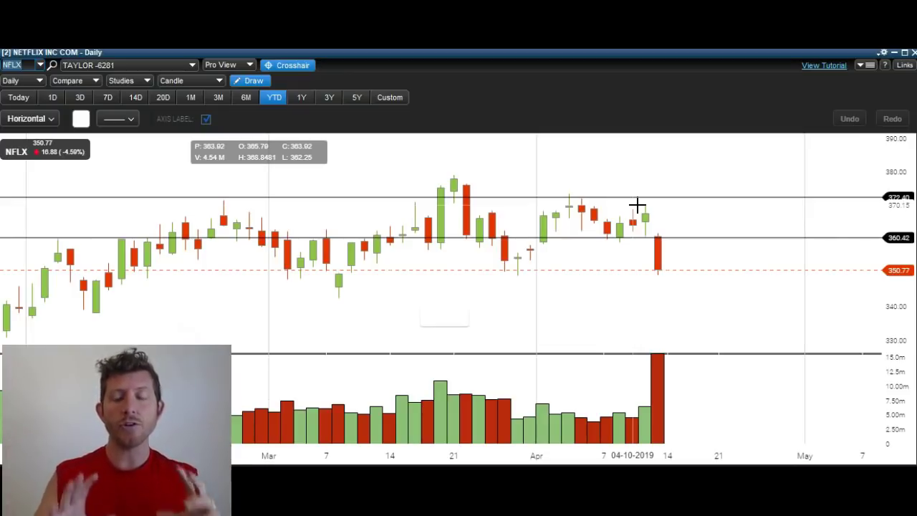
left_click_drag(648, 222, 654, 199)
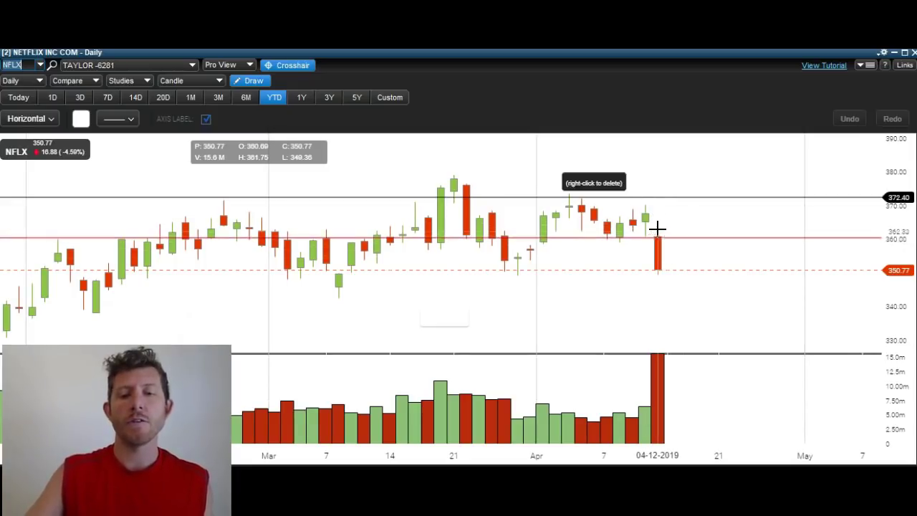
left_click(678, 196)
Step: Return to the portfolio tracker spreadsheet and check the NFLX entry's next earnings date
left_click(344, 313)
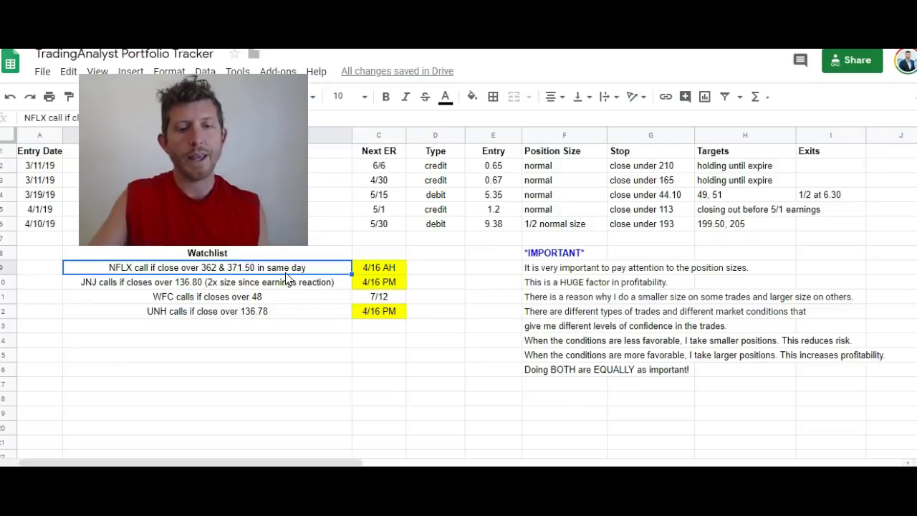
left_click(377, 270)
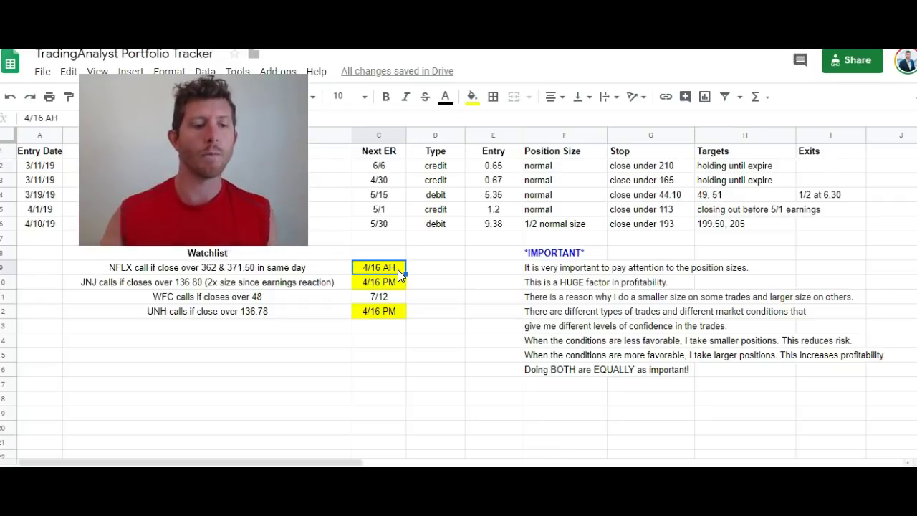
Step: From the JNJ watchlist entry, switch to E*TRADE Pro and load the JNJ daily chart
left_click(187, 285)
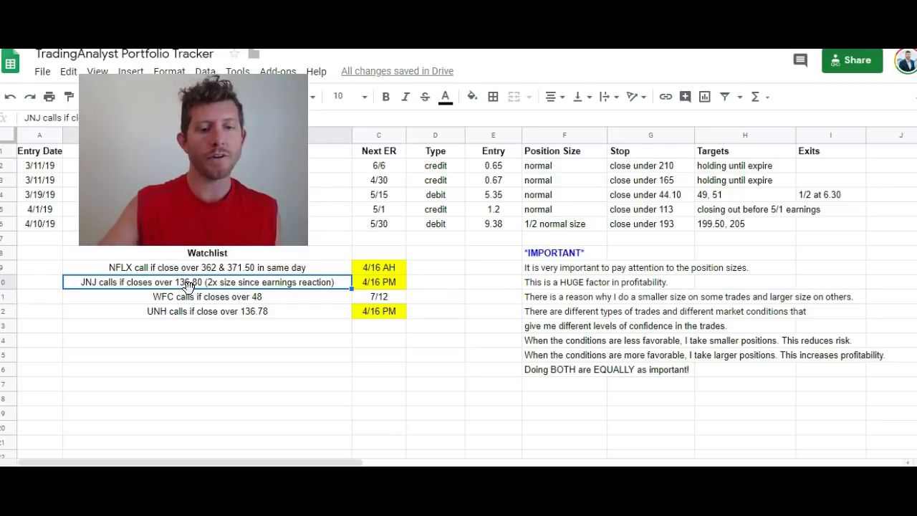
key("alt+Tab")
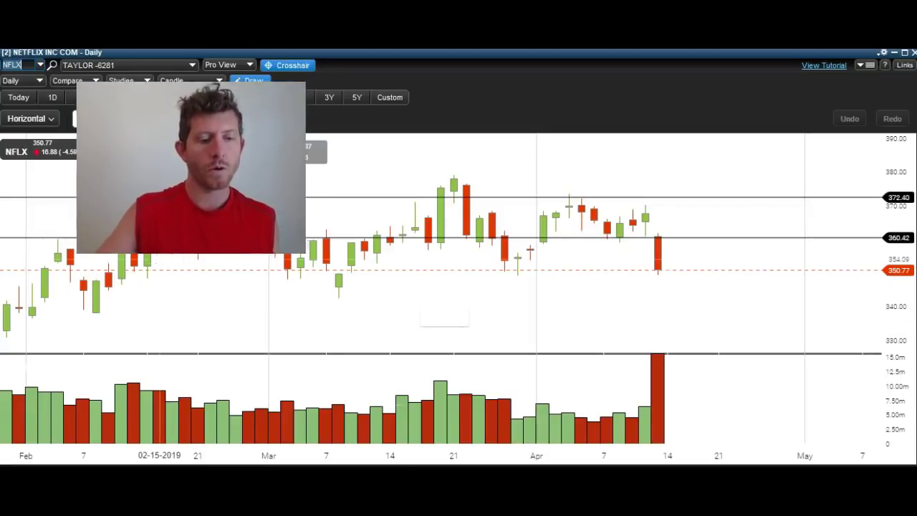
left_click(41, 65)
type("JNJ")
key("Return")
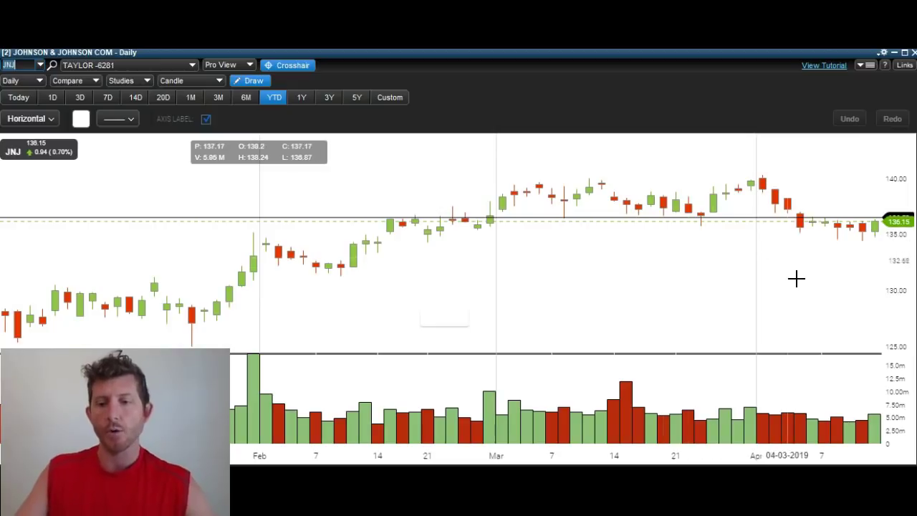
Step: Examine JNJ's early-April candles around the horizontal level, and undo the stray horizontal line placed near 140
left_click_drag(797, 278, 696, 279)
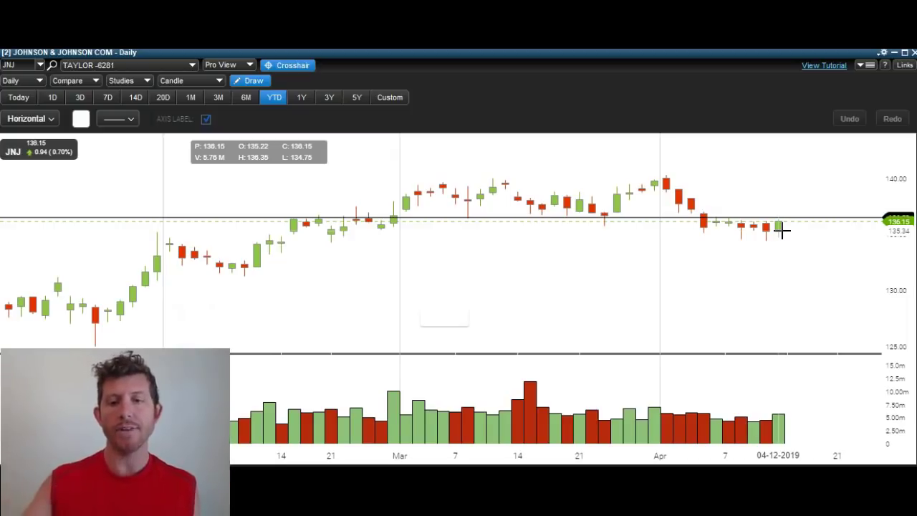
left_click(704, 217)
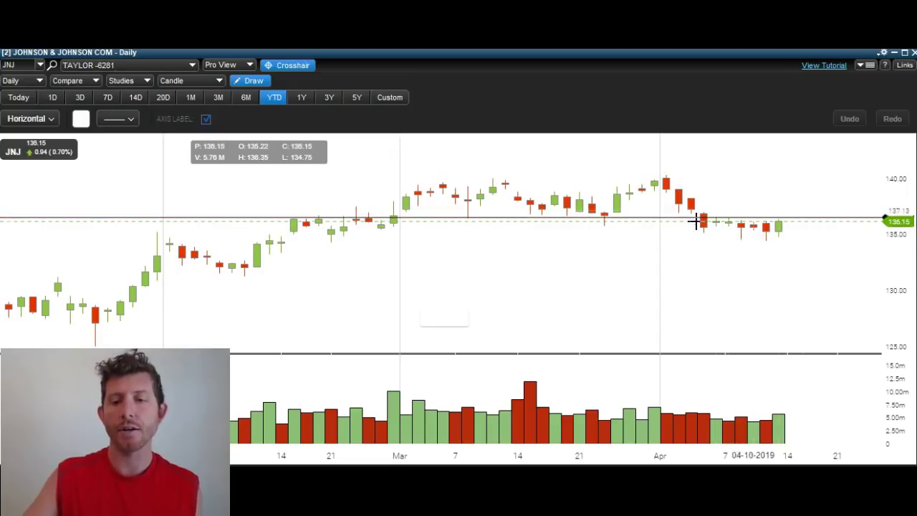
left_click(782, 210)
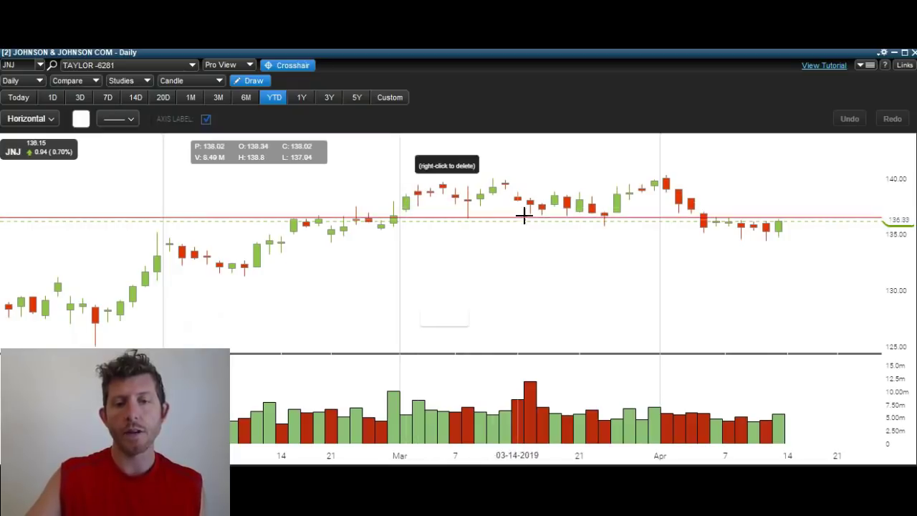
left_click(704, 210)
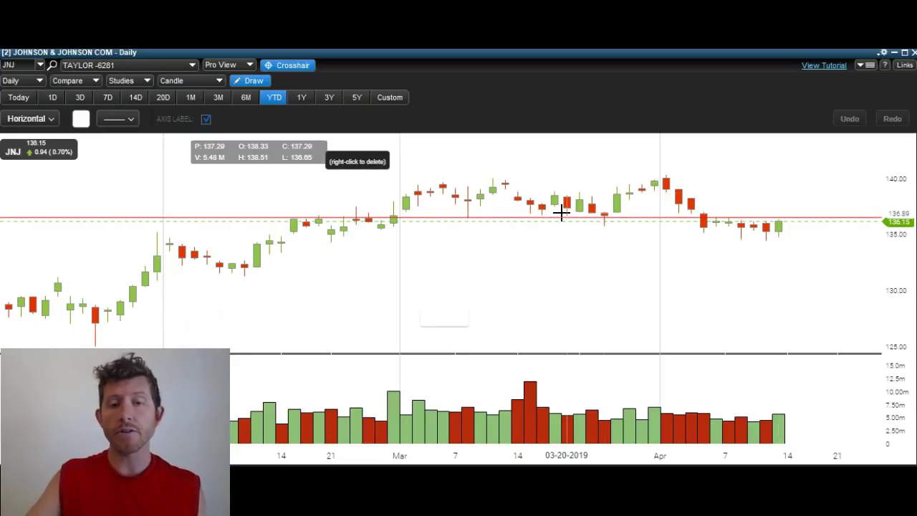
left_click(666, 179)
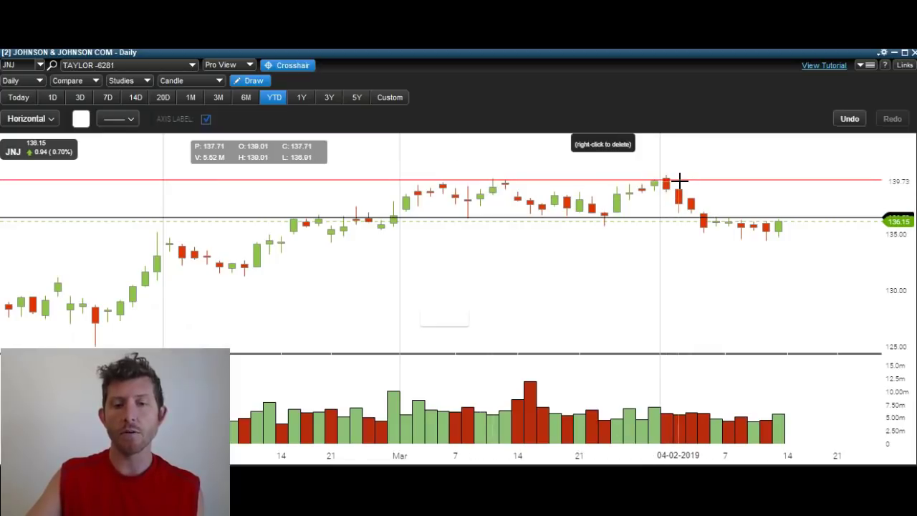
left_click(847, 118)
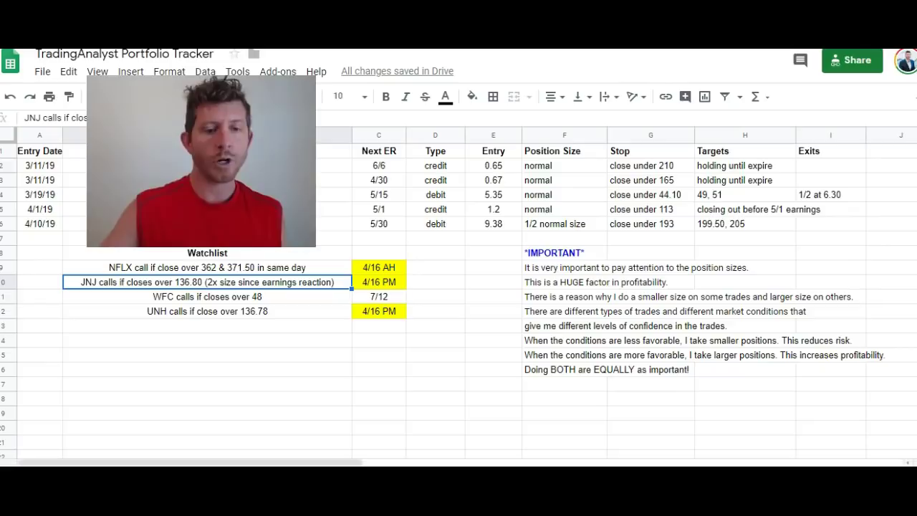
Step: From the WFC watchlist entry in the spreadsheet, switch to E*TRADE Pro and load the WFC daily chart
left_click(167, 300)
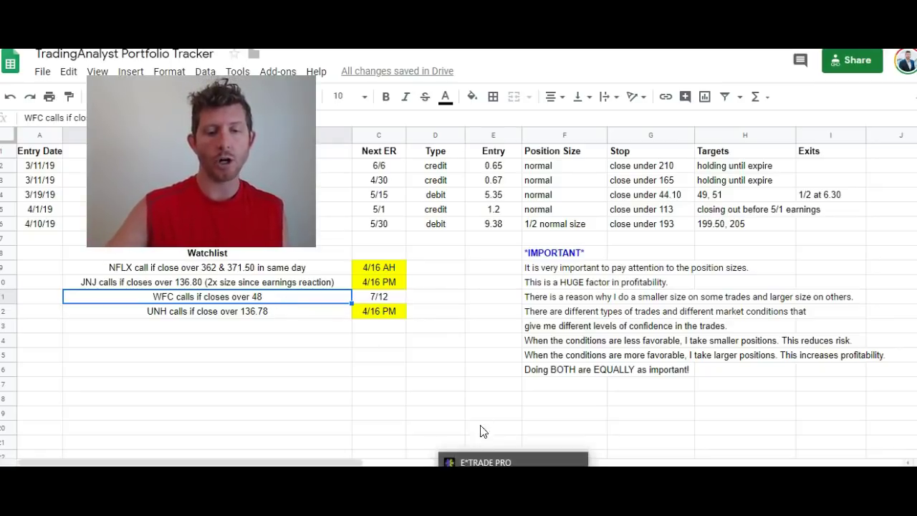
left_click(486, 463)
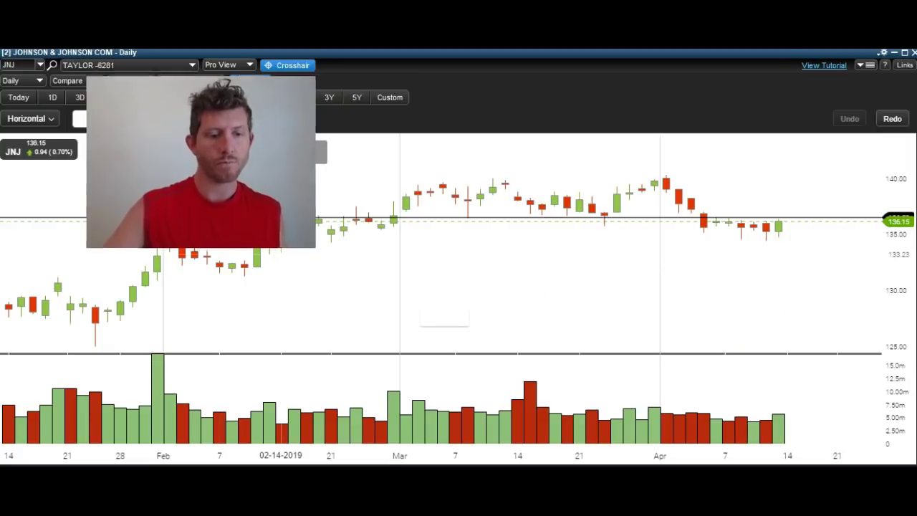
left_click(28, 65)
type("WFC")
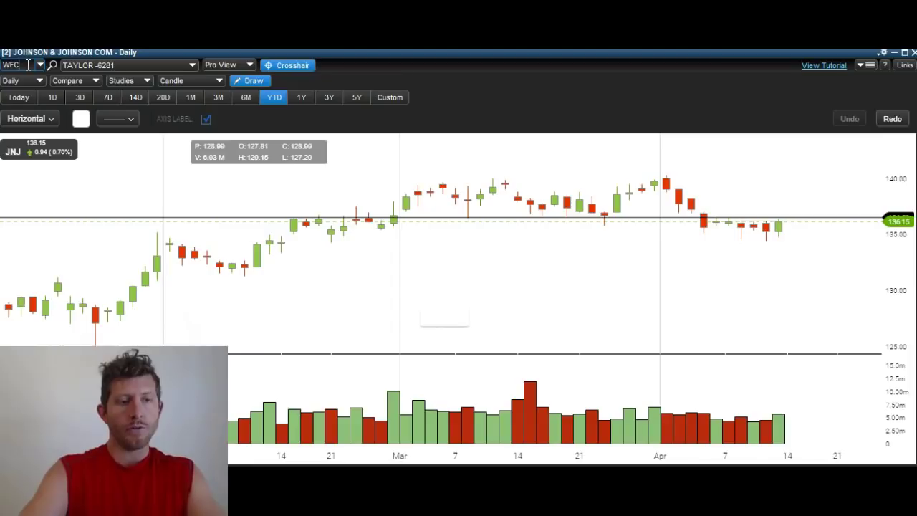
key("Return")
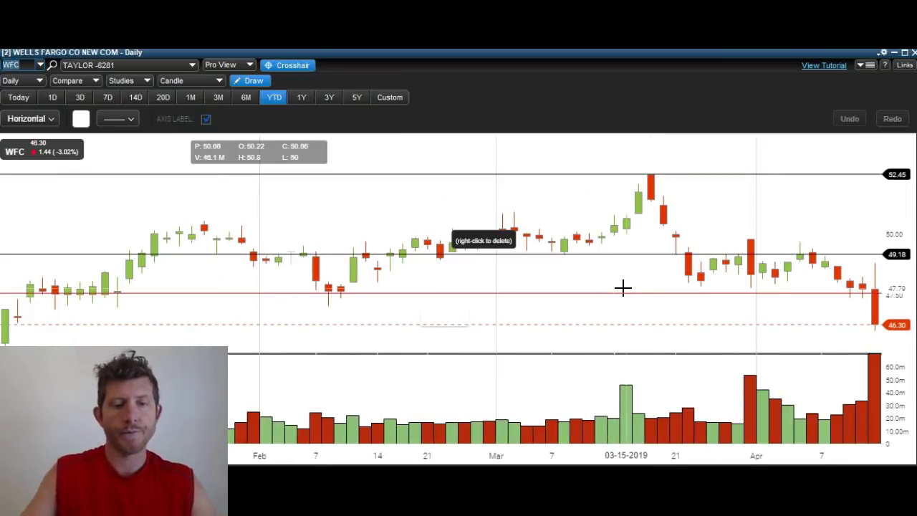
Step: Examine WFC's latest candles over a longer period against the 47.59 horizontal level
scroll(623, 288, "down", 3)
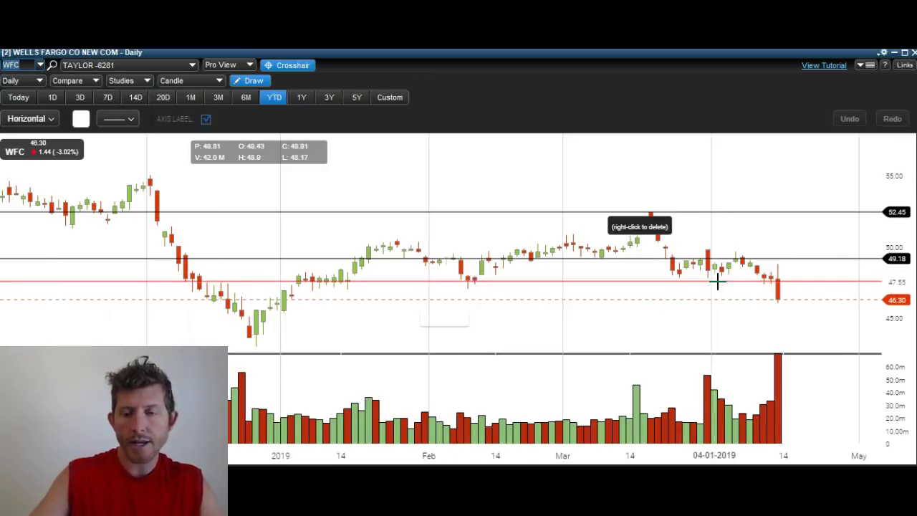
left_click(787, 281)
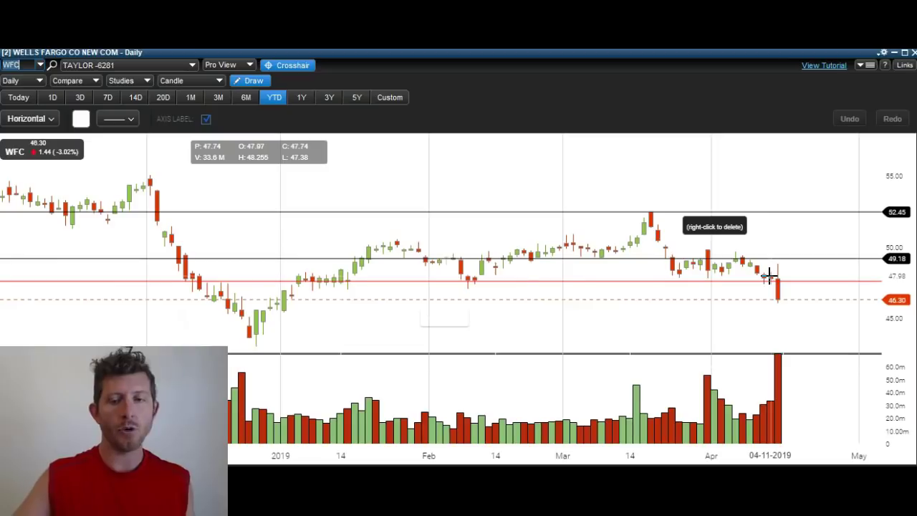
left_click(778, 280)
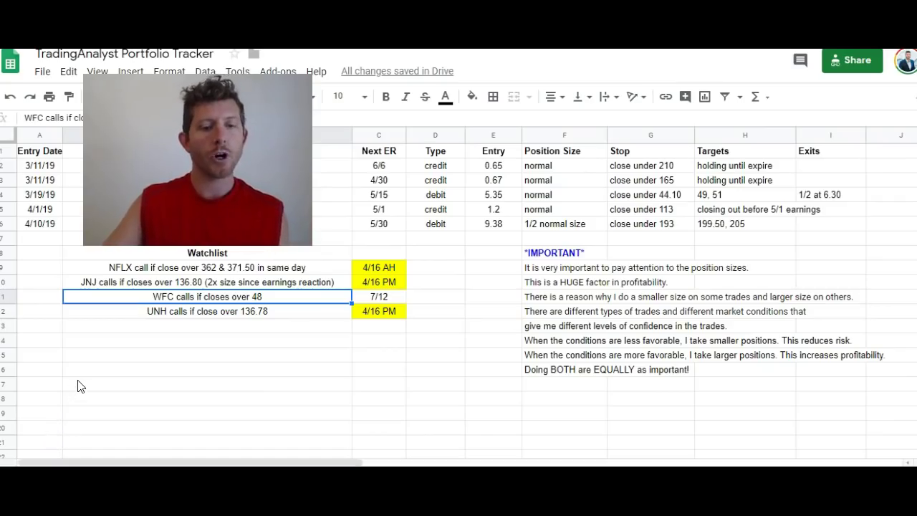
Step: In the portfolio tracker spreadsheet, change the UNH watchlist entry's closing trigger price to 236.78
left_click(161, 317)
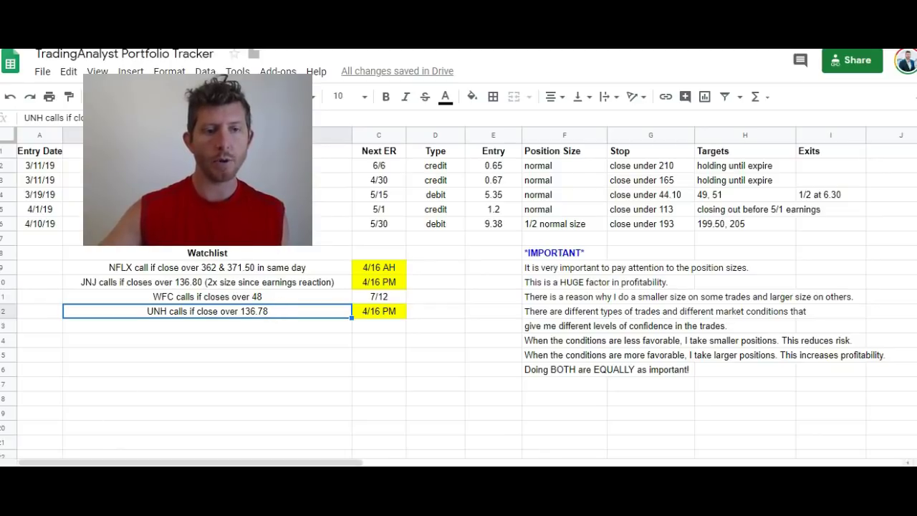
left_click(78, 120)
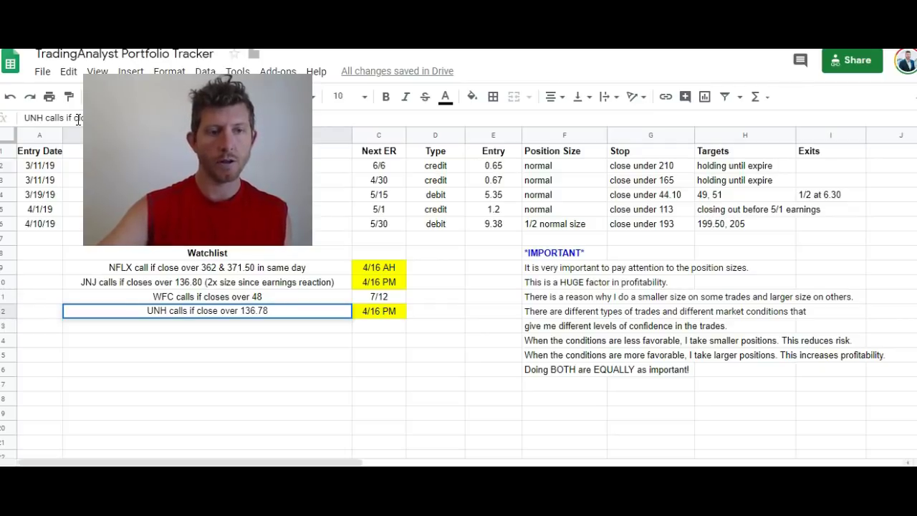
key("BackSpace")
type("2")
key("Return")
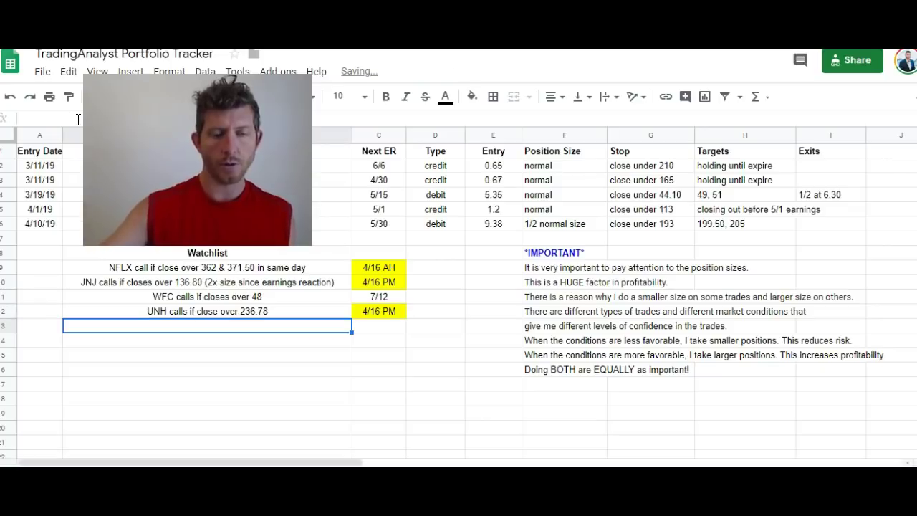
Step: From the UNH watchlist entry in the spreadsheet, switch to E*TRADE Pro and load the UNH daily chart
left_click(202, 313)
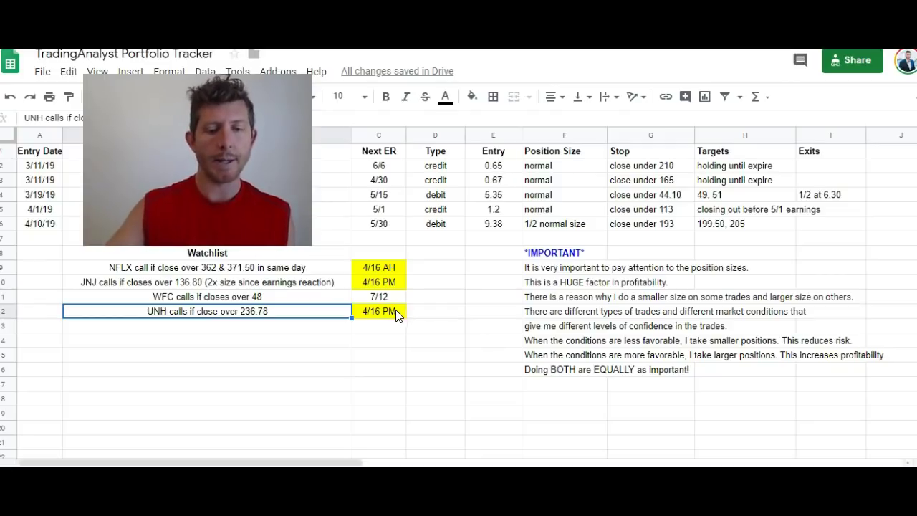
key("alt+Tab")
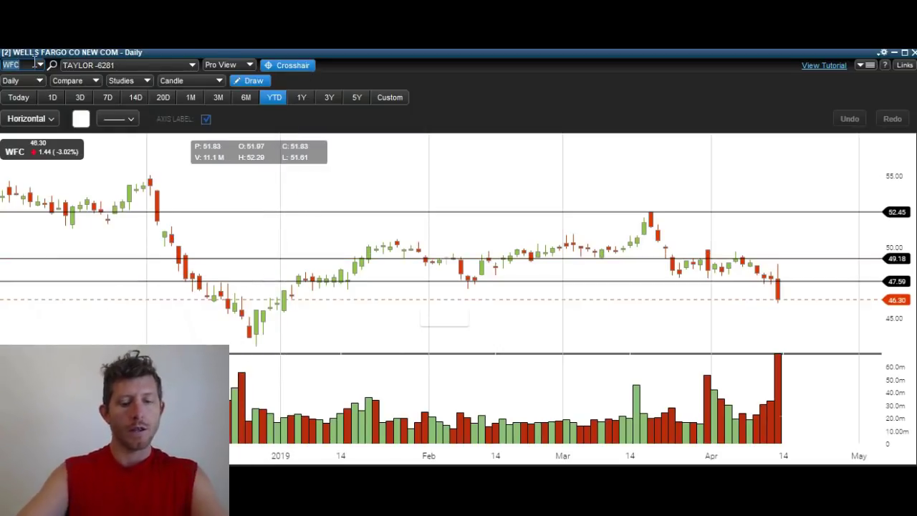
type("UNH")
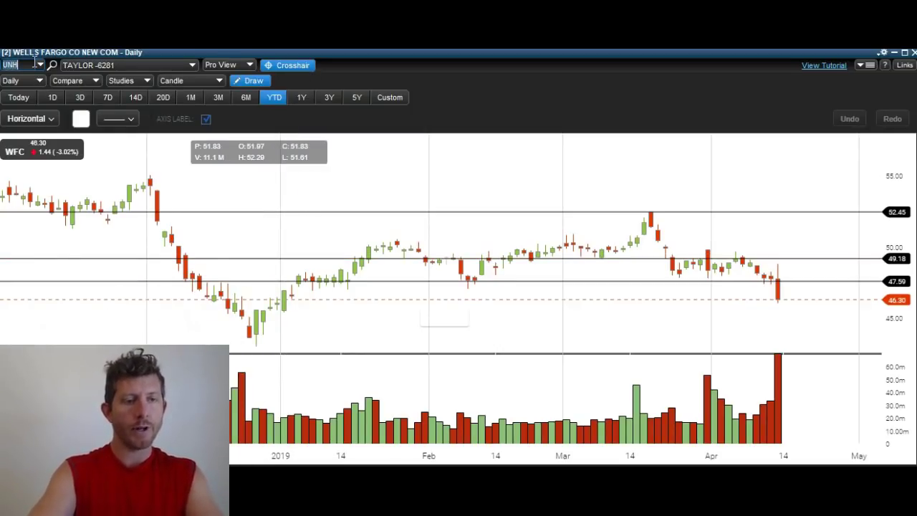
key("Return")
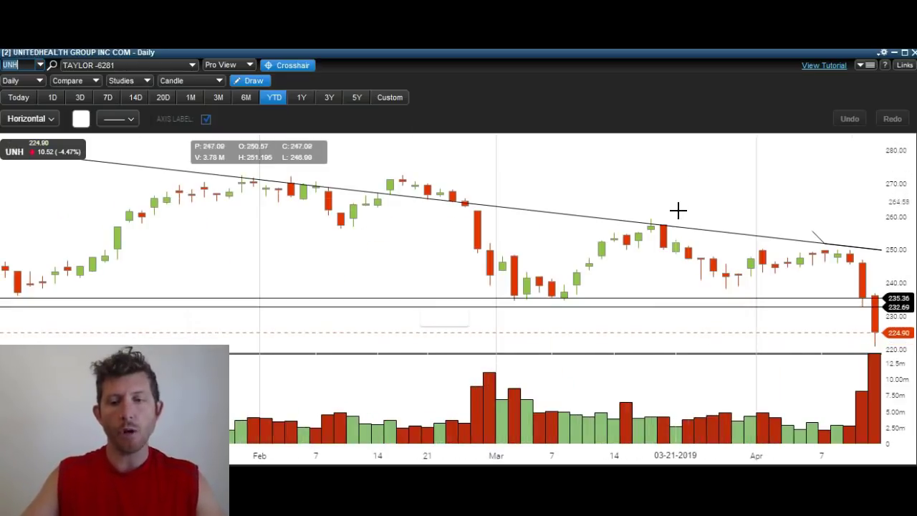
Step: Examine UNH's price history over a longer period against the 235.36 and 232.69 horizontal levels and the descending trendline from the December high
scroll(692, 254, "down", 5)
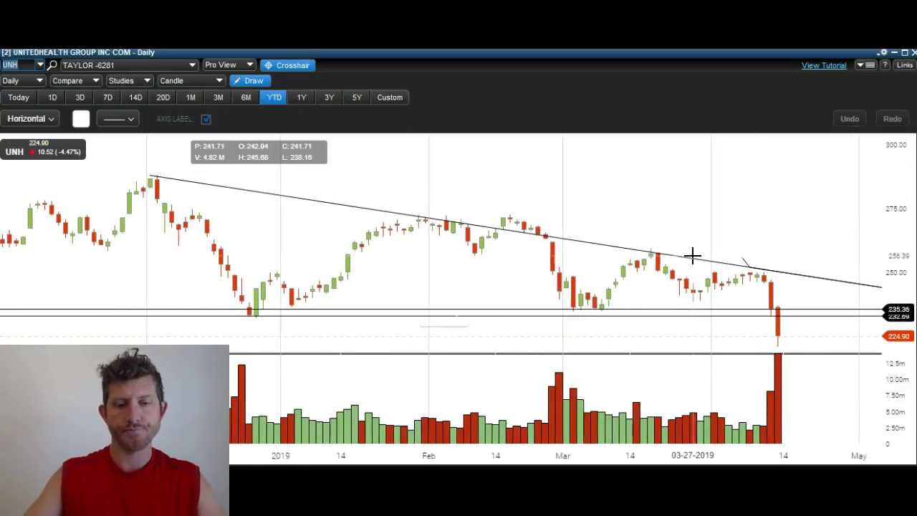
scroll(693, 255, "down", 2)
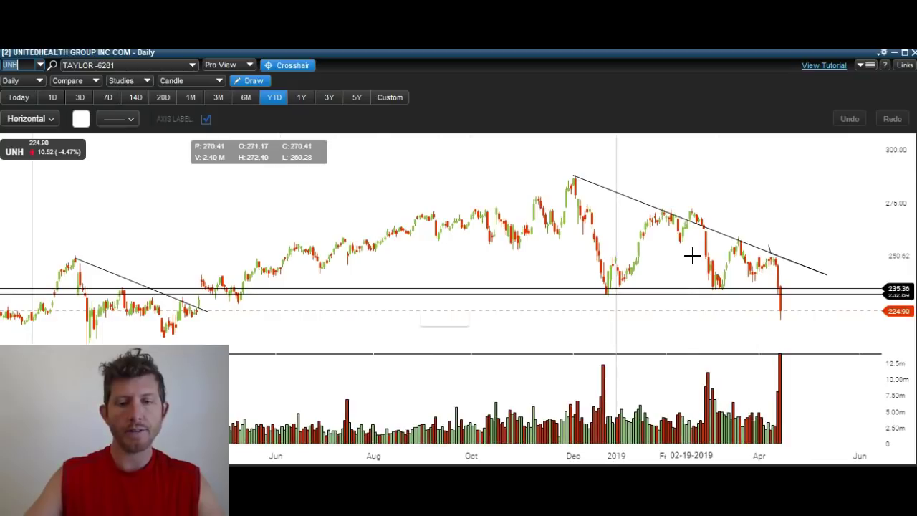
scroll(693, 255, "down", 3)
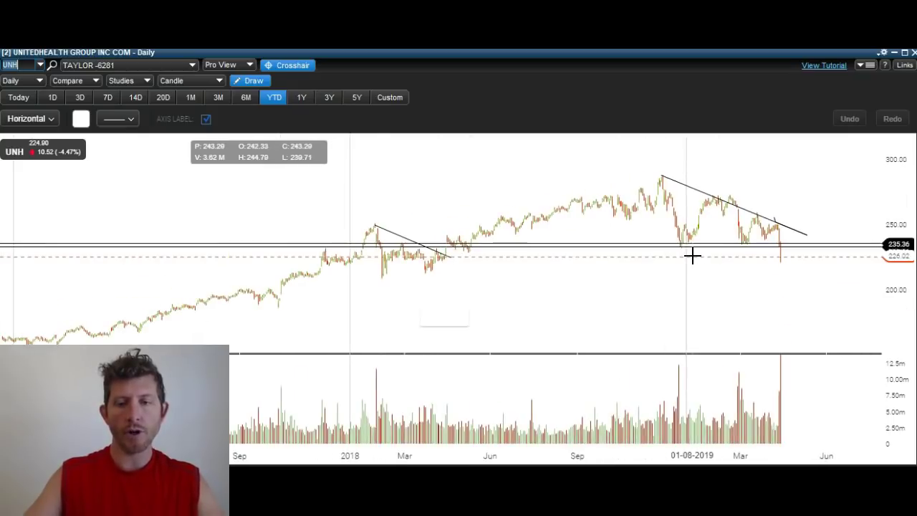
scroll(692, 255, "up", 2)
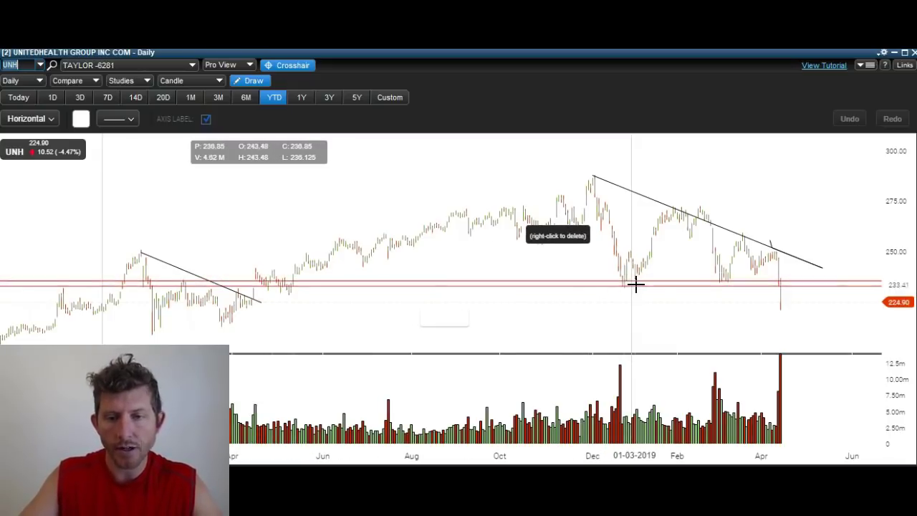
scroll(637, 280, "up", 3)
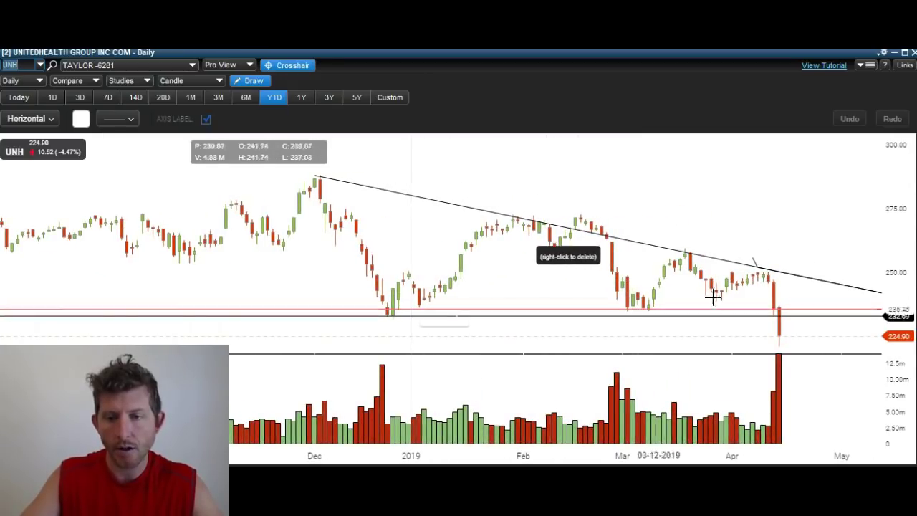
left_click(773, 314)
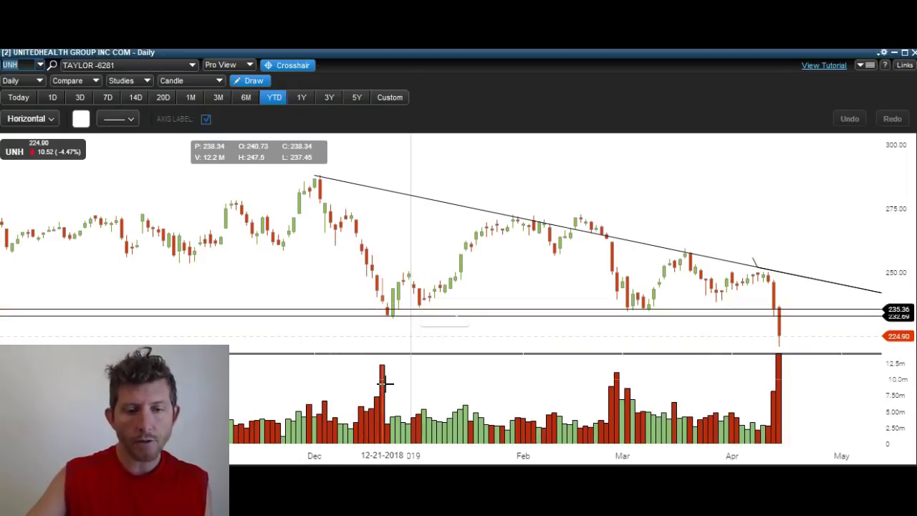
left_click(316, 179)
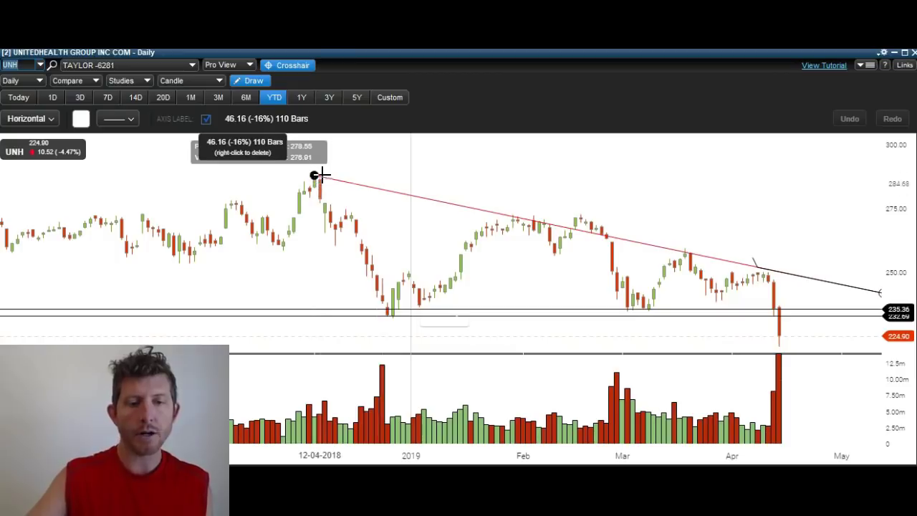
left_click(350, 216)
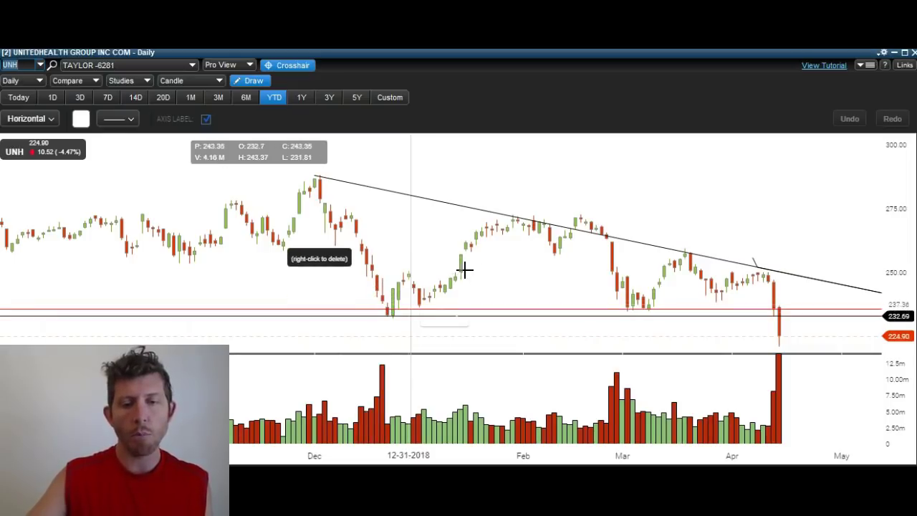
left_click(520, 223)
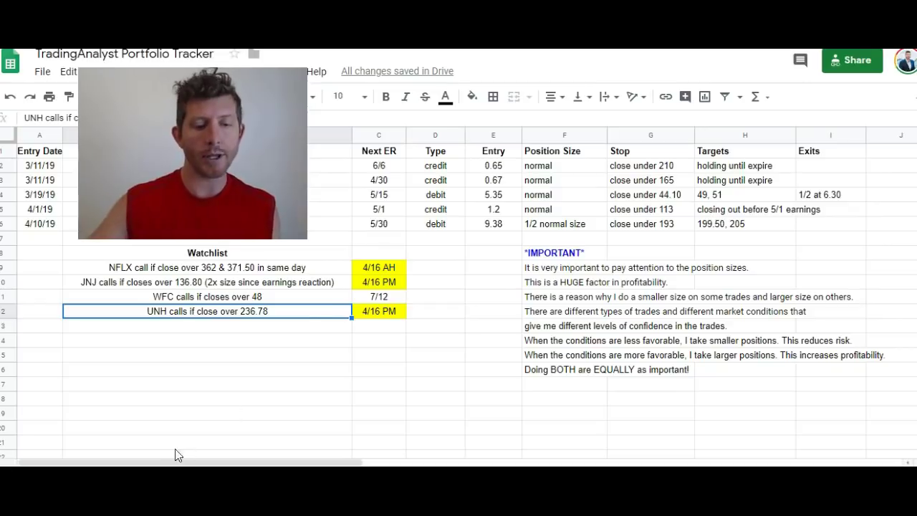
Step: In the portfolio tracker spreadsheet, open the closed-trades sheet and review the percentage average win, percentage average loss and total gains cells
key("ctrl+shift+Page_Up")
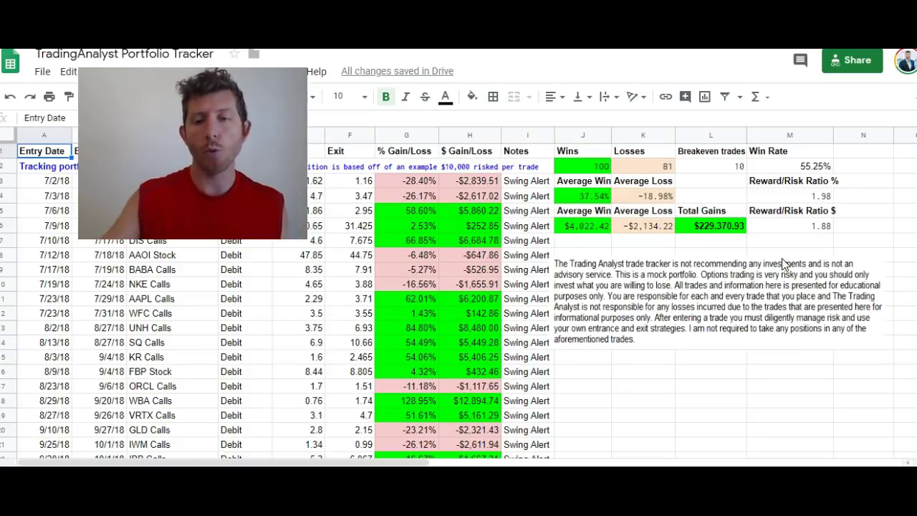
left_click(598, 198)
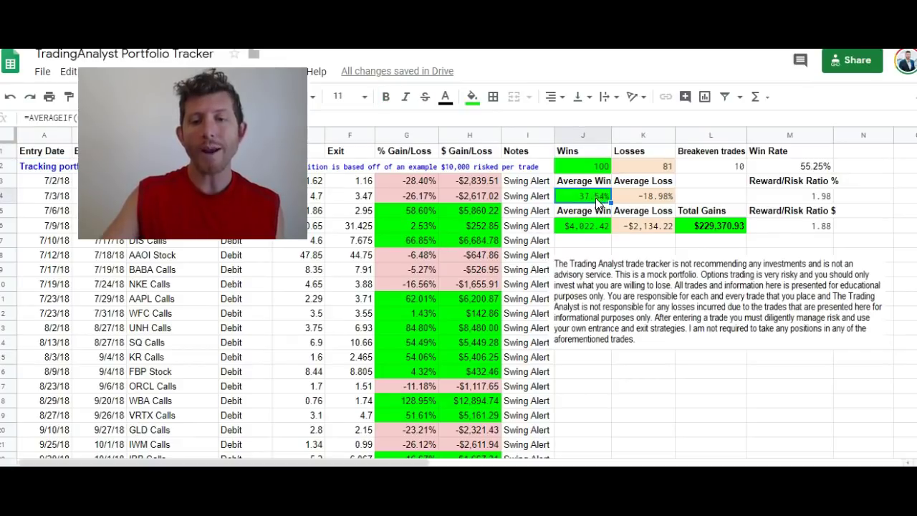
left_click(655, 199)
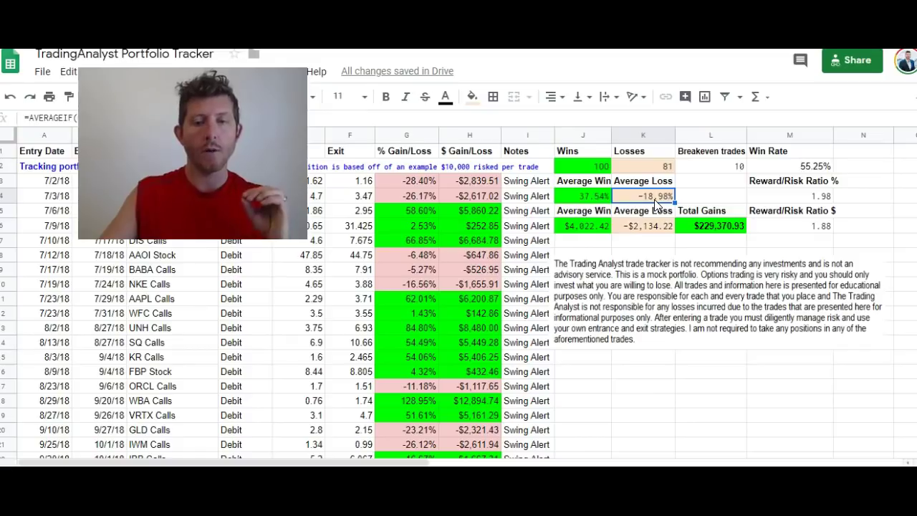
left_click(697, 229)
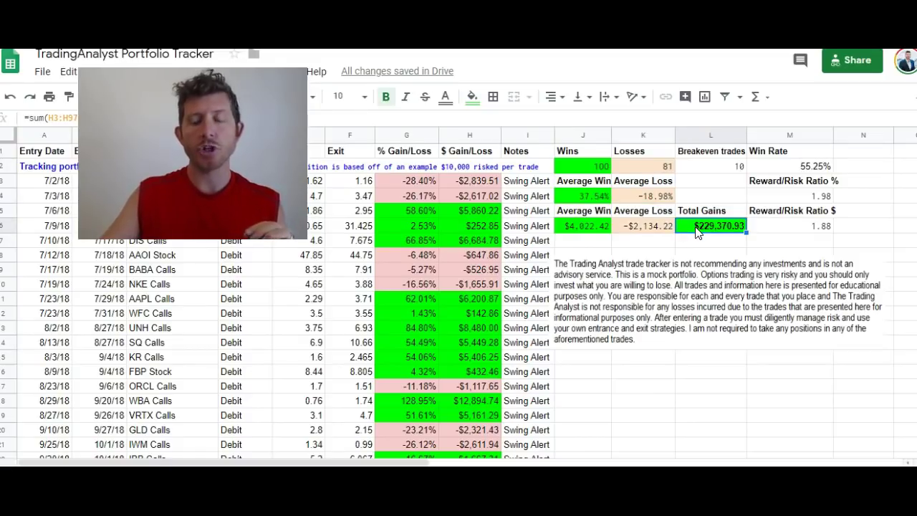